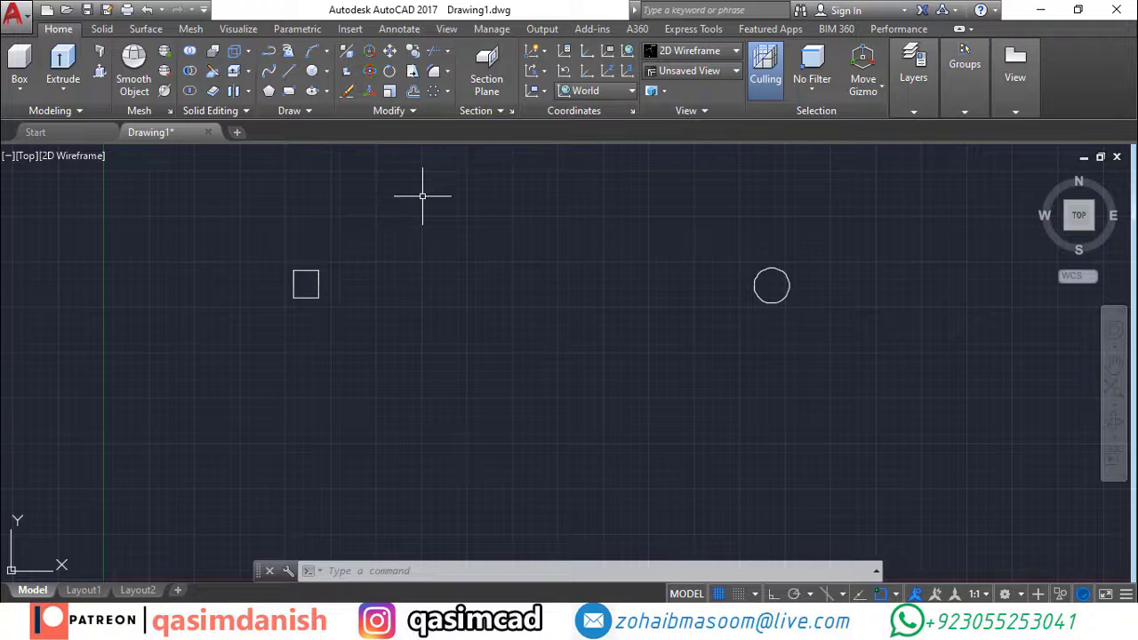
Start a rectangular array with the single square selected as its source object.
{"action": "middle_click_drag", "start_coordinate": [423, 196], "coordinate": [449, 209]}
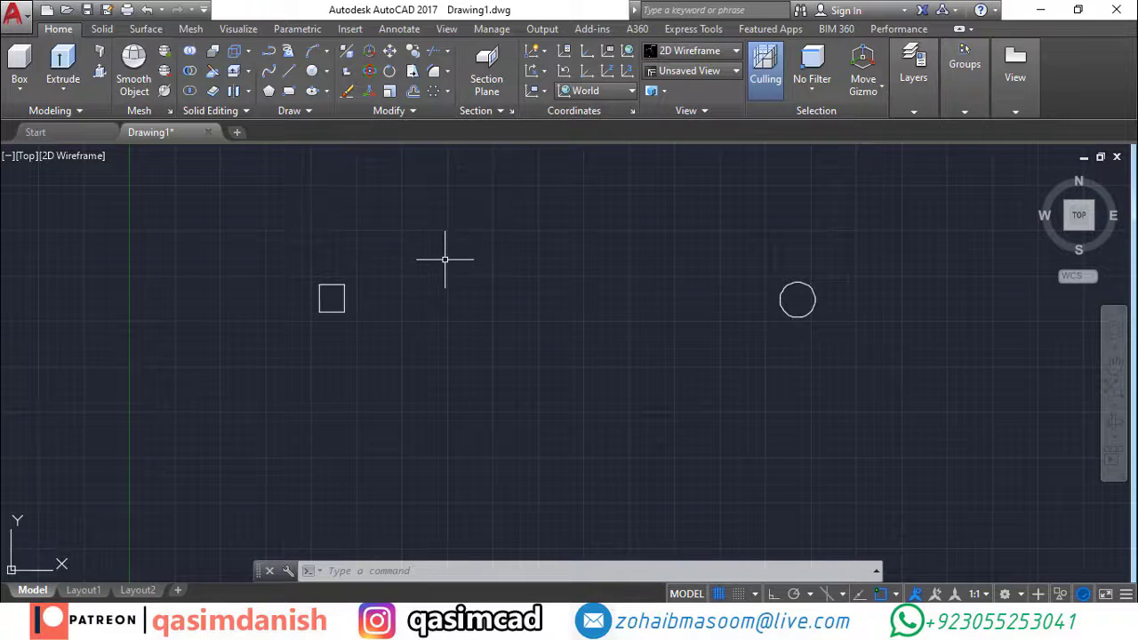
{"action": "left_click", "coordinate": [448, 91]}
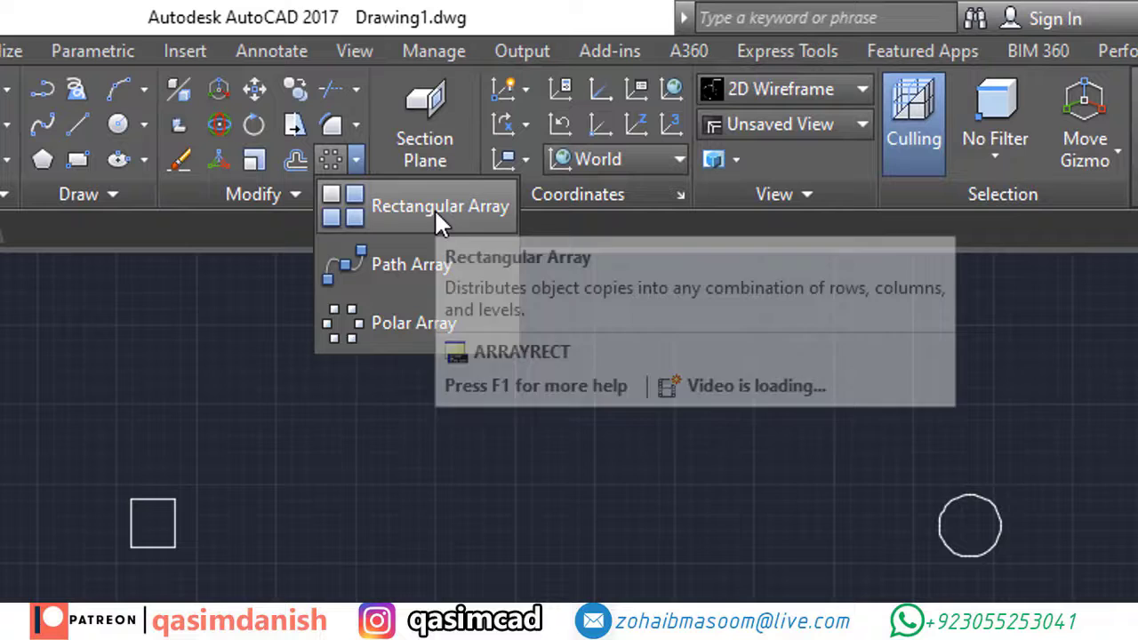
{"action": "left_click", "coordinate": [436, 213]}
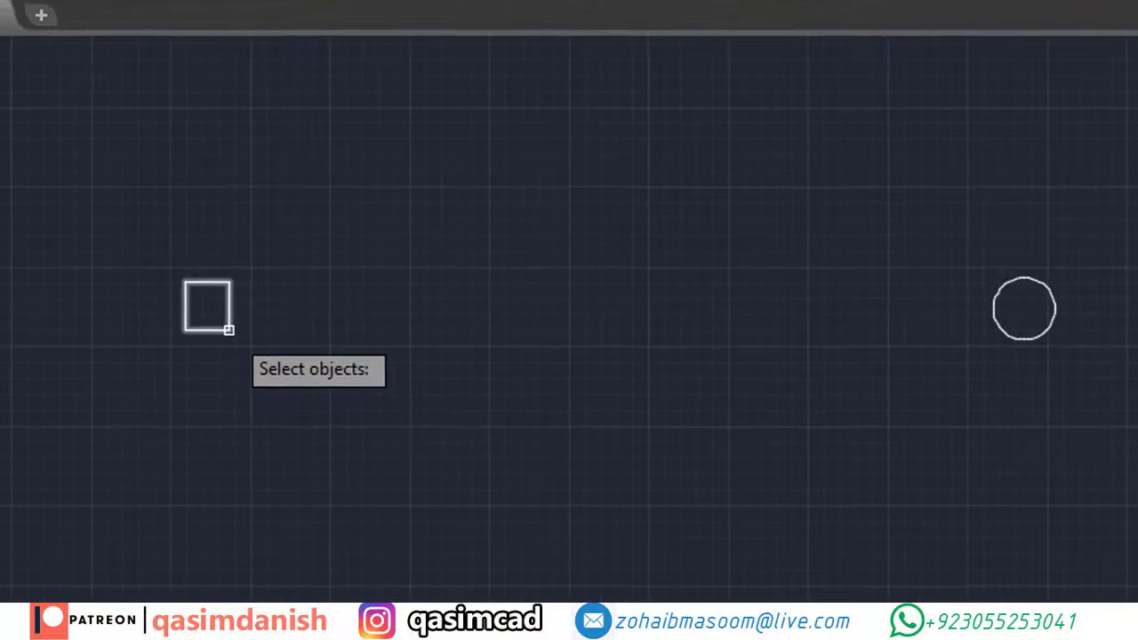
{"action": "left_click", "coordinate": [193, 477]}
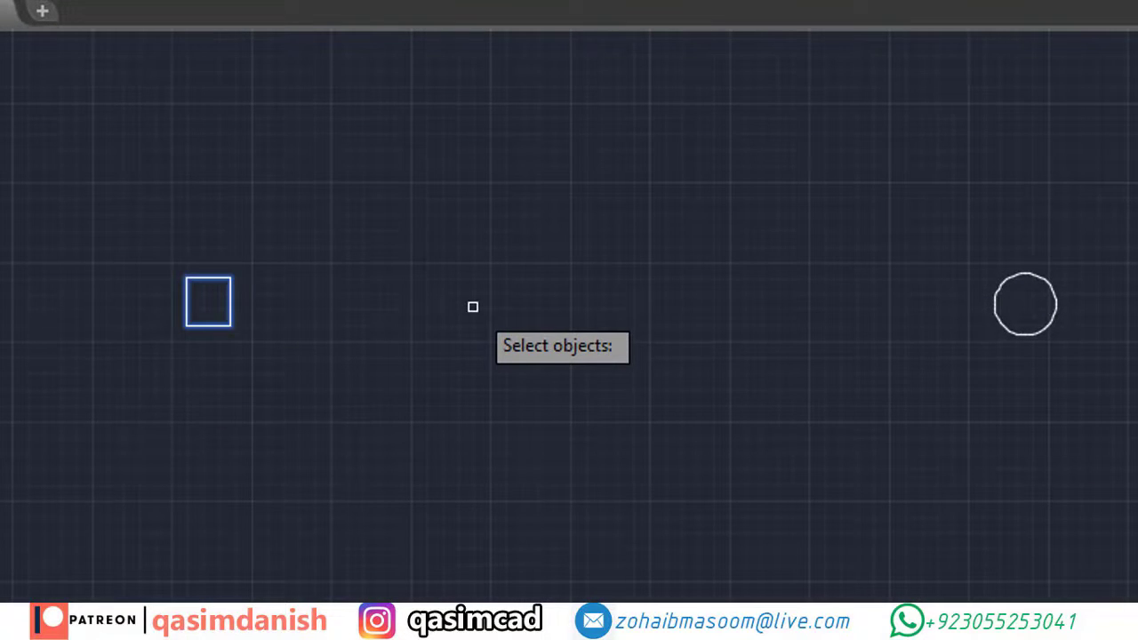
Give the square array 5 columns and 4 rows, with 3-unit column and row spacing.
{"action": "key", "text": "Return"}
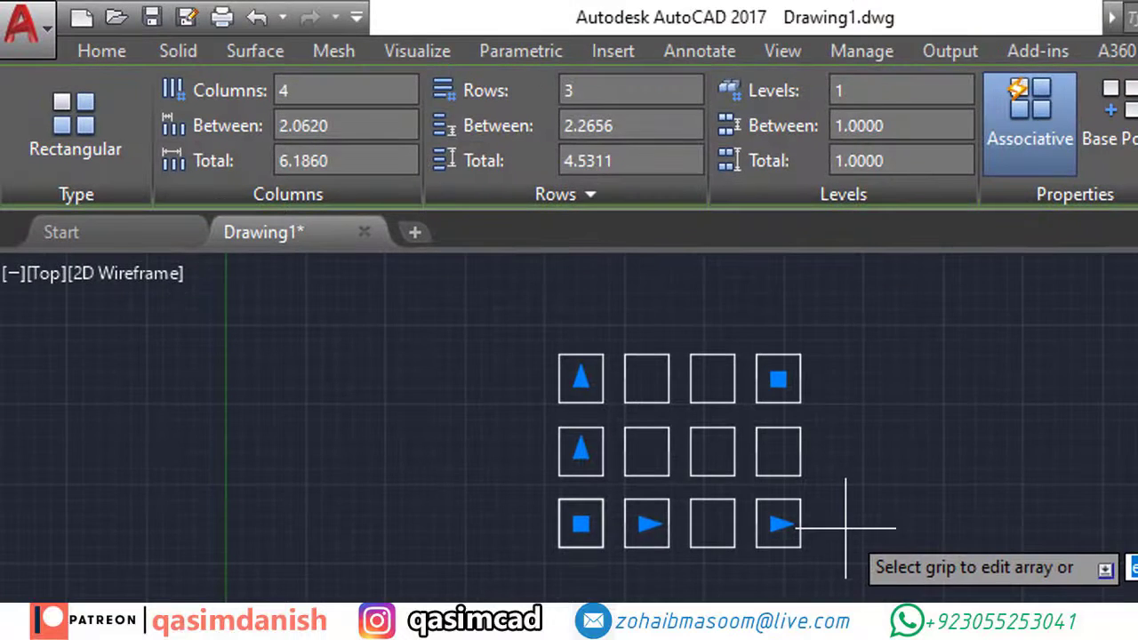
{"action": "left_click", "coordinate": [367, 83]}
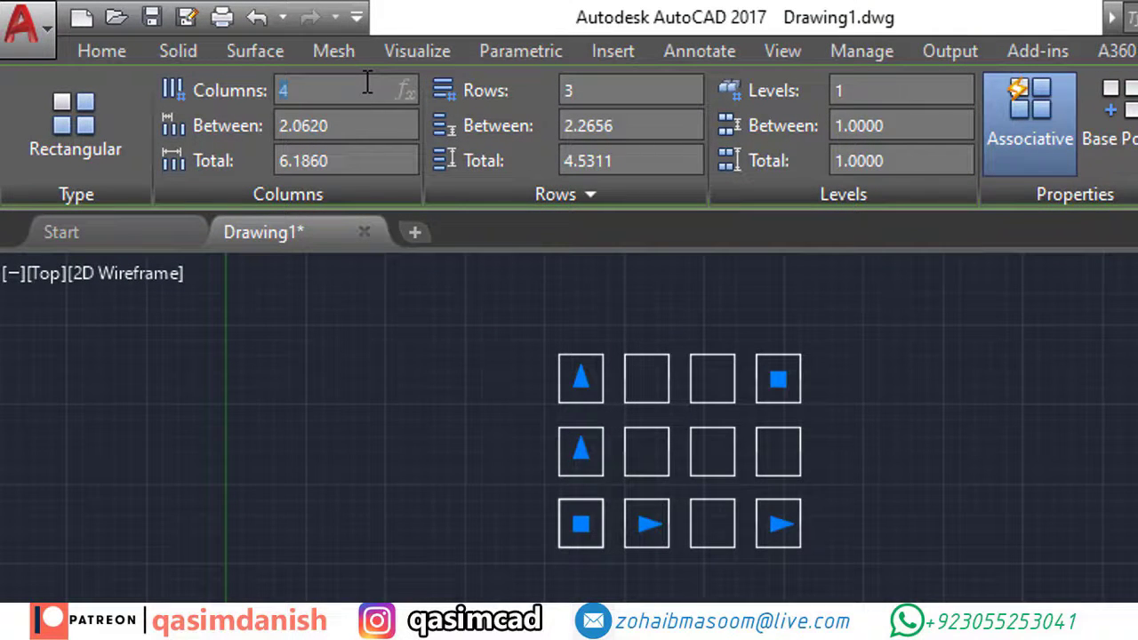
{"action": "left_click", "coordinate": [626, 91]}
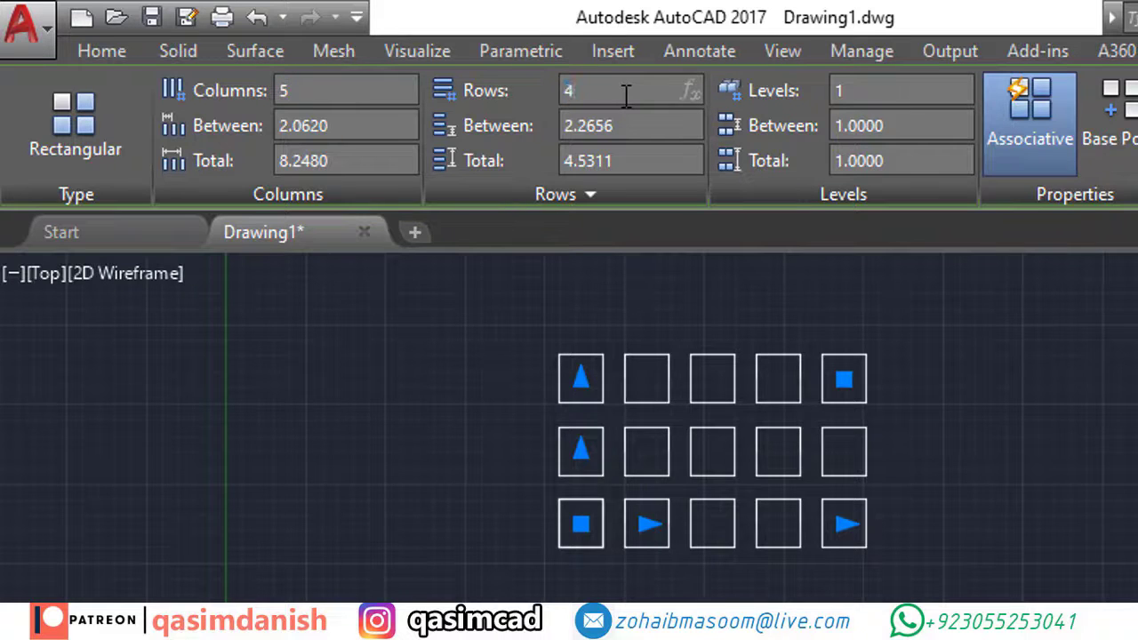
{"action": "left_click", "coordinate": [401, 121]}
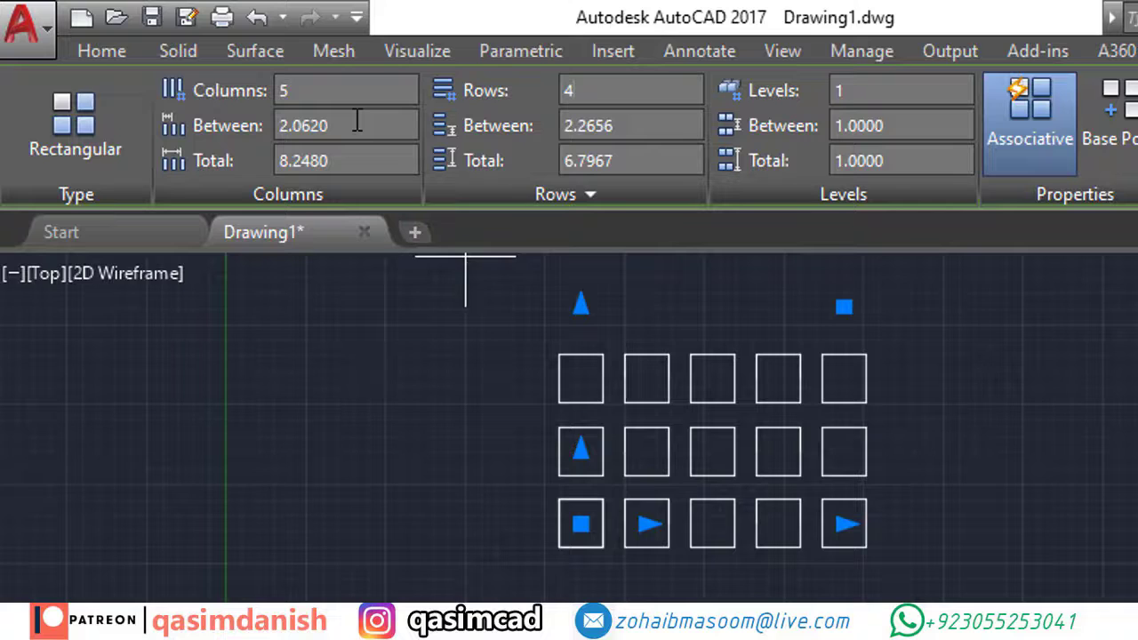
{"action": "left_click", "coordinate": [306, 122]}
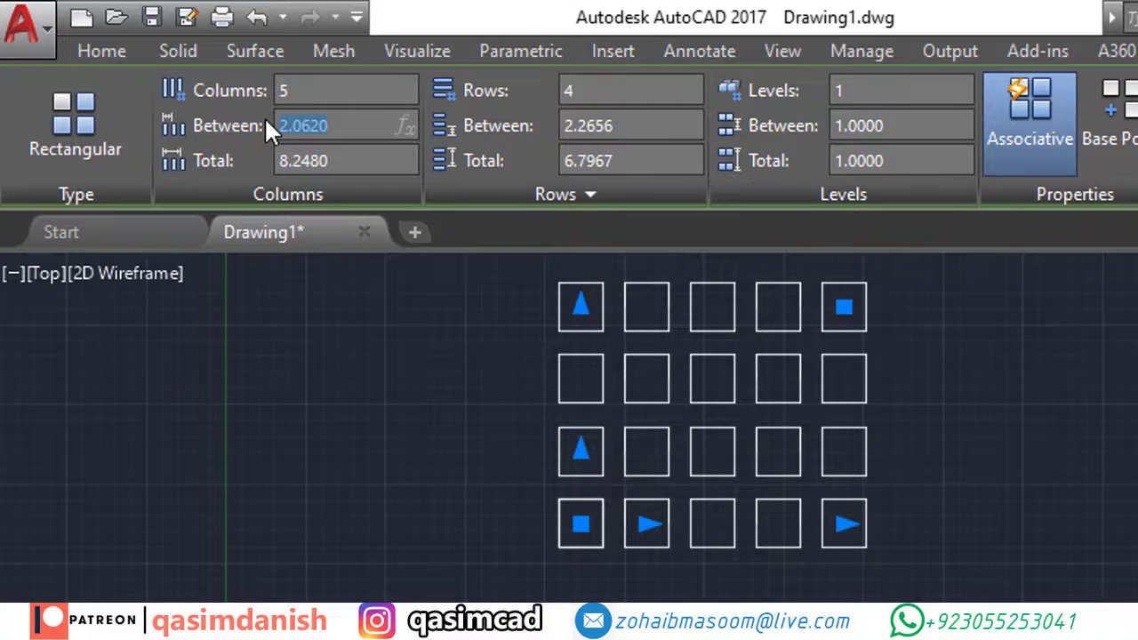
{"action": "type", "text": "3"}
{"action": "left_click", "coordinate": [638, 130]}
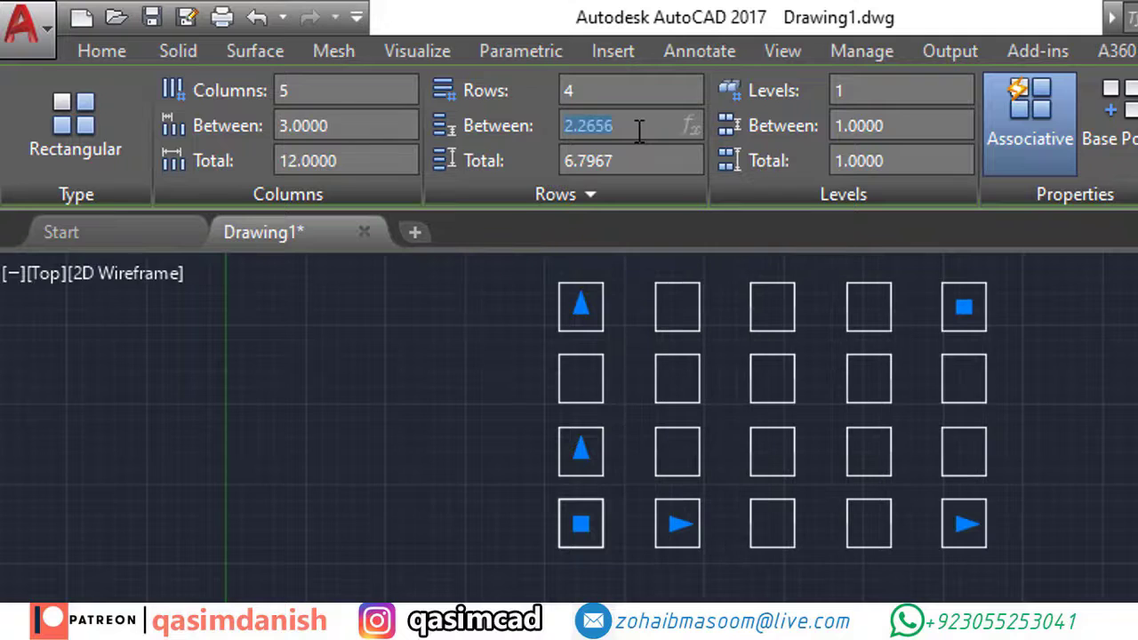
{"action": "type", "text": "3"}
{"action": "key", "text": "Return"}
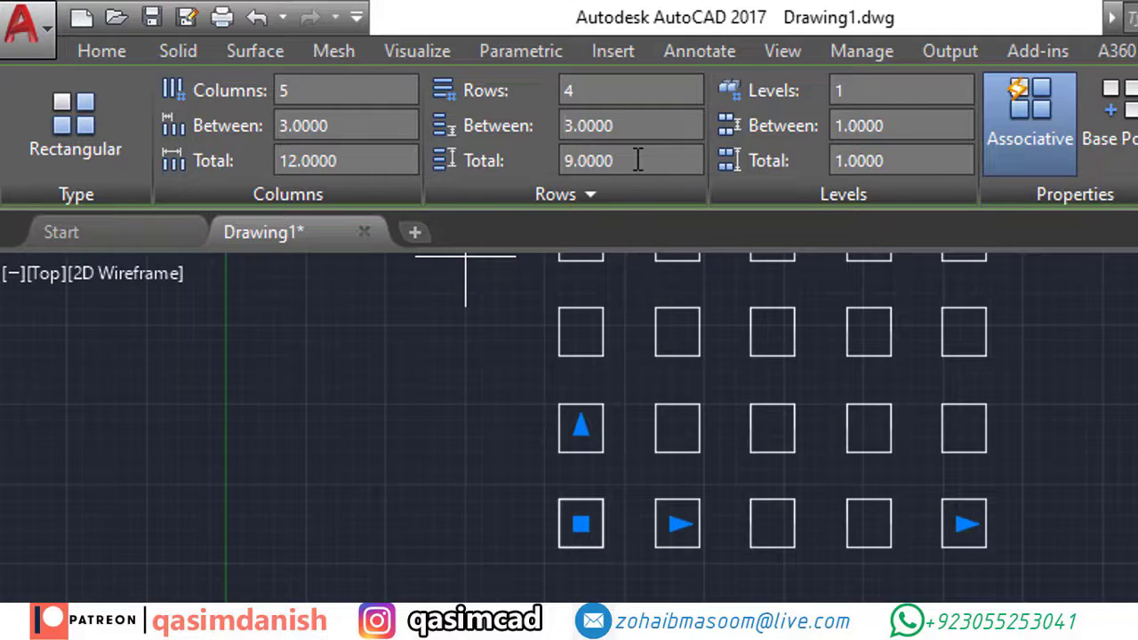
{"action": "middle_click_drag", "start_coordinate": [800, 317], "coordinate": [791, 463]}
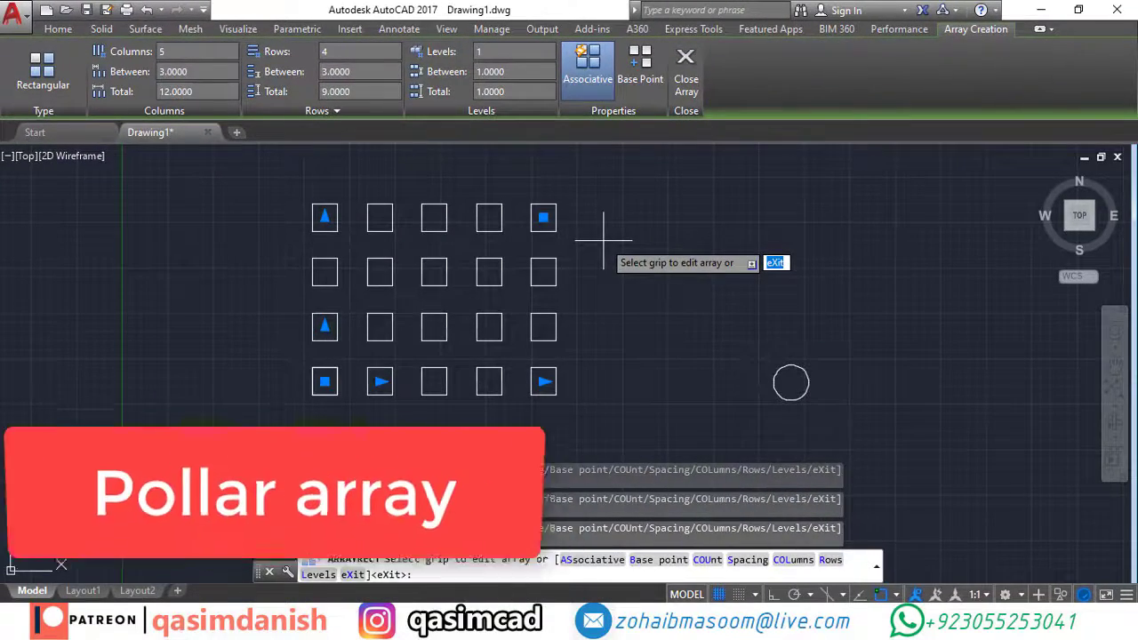
Finish the square array, then start a rectangular array on the circle.
{"action": "key", "text": "Return"}
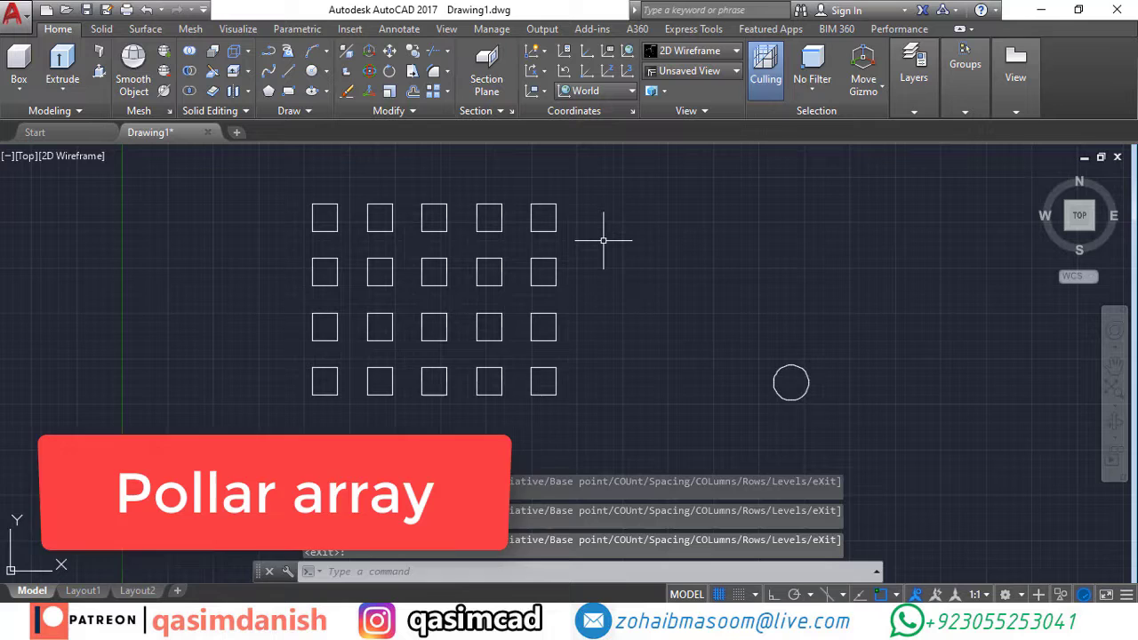
{"action": "middle_click_drag", "start_coordinate": [617, 241], "coordinate": [518, 255]}
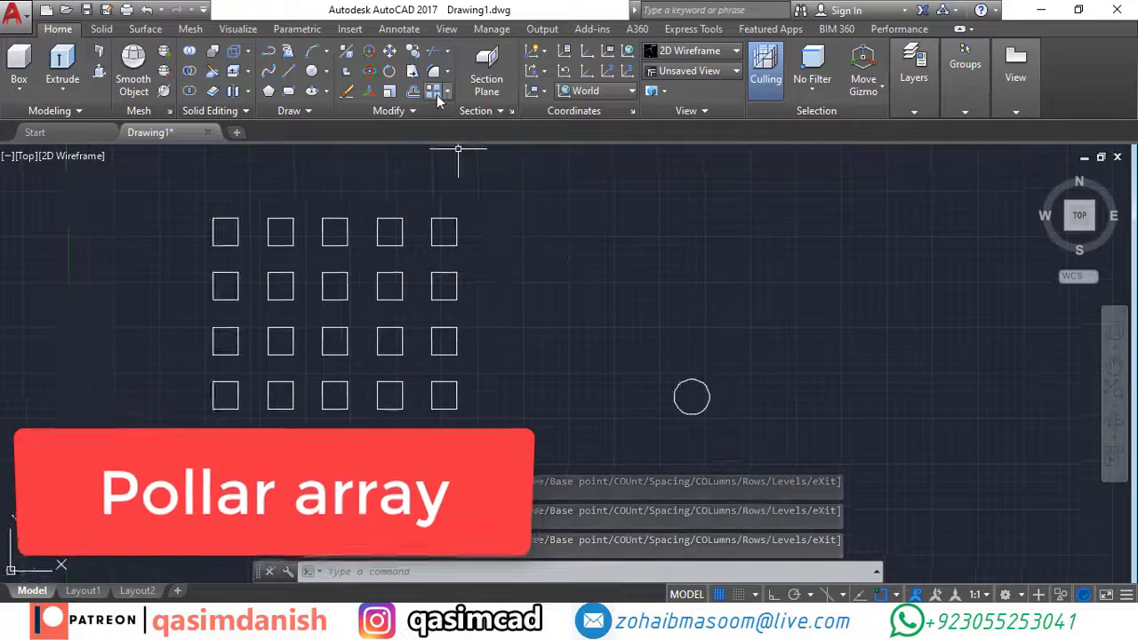
{"action": "left_click", "coordinate": [434, 92]}
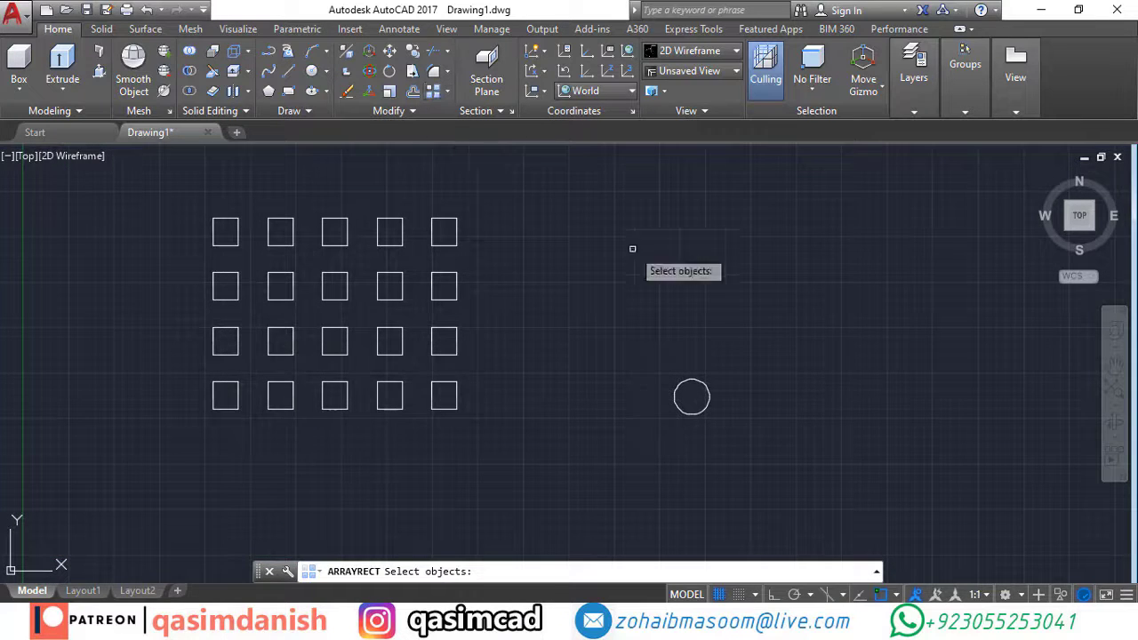
{"action": "left_click", "coordinate": [710, 392]}
{"action": "key", "text": "Return"}
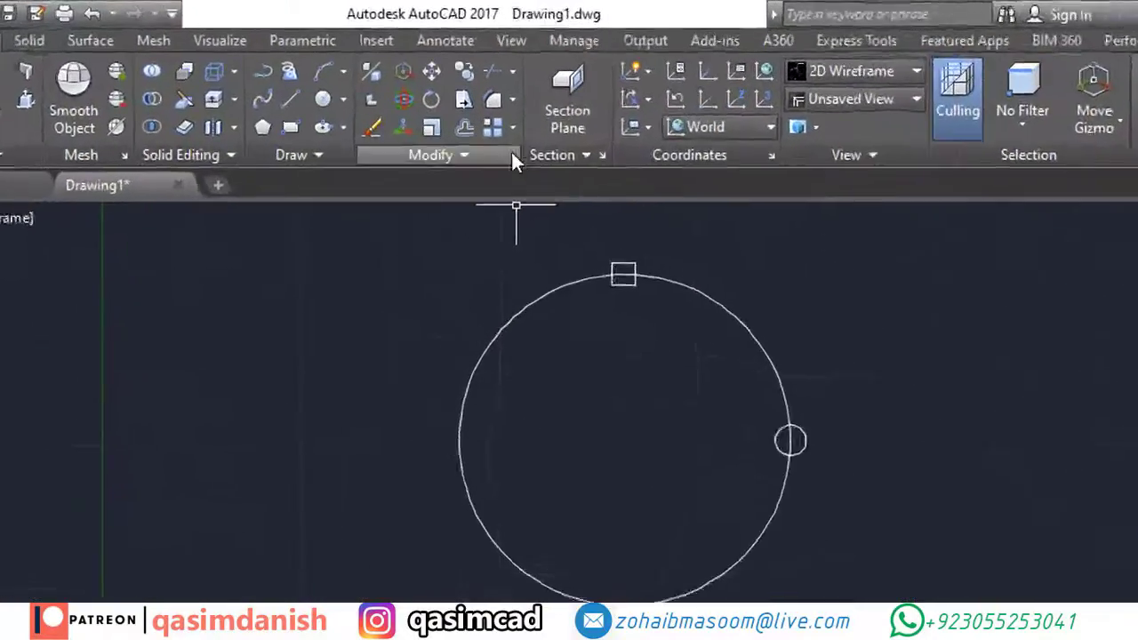
Start a polar array of the top square, centred on the big circle's centre.
{"action": "left_click", "coordinate": [450, 113]}
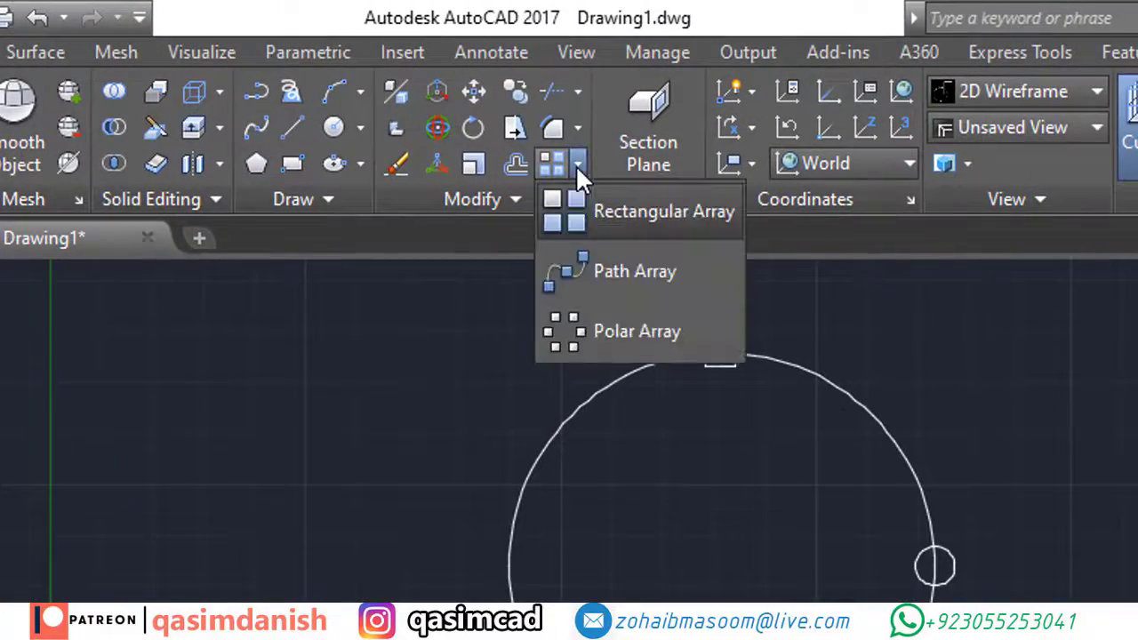
{"action": "left_click", "coordinate": [630, 327]}
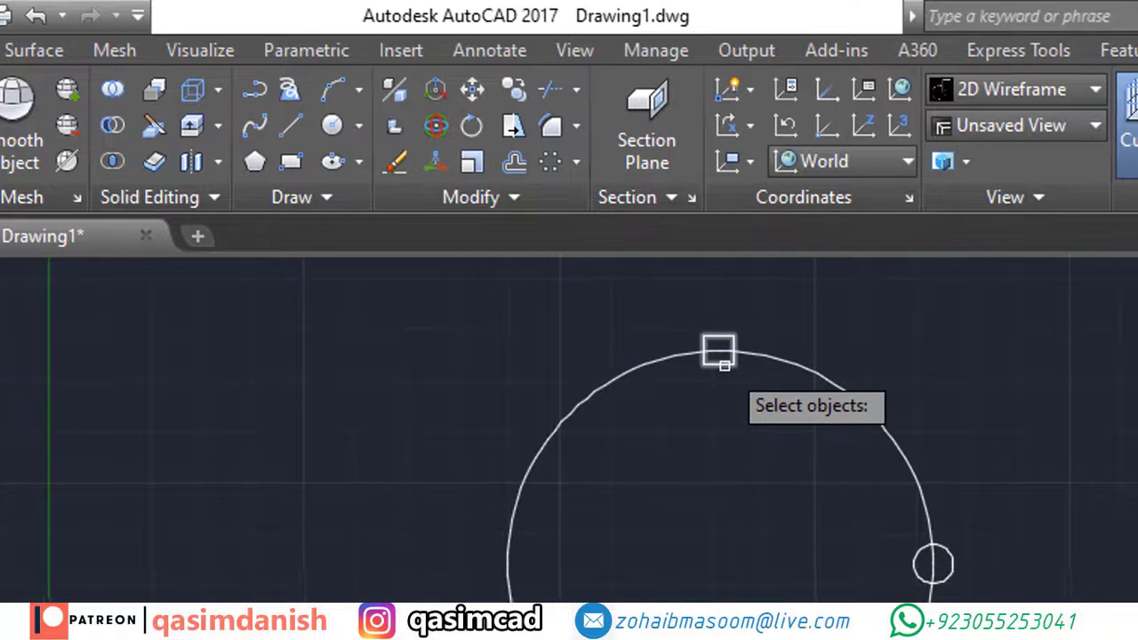
{"action": "left_click", "coordinate": [719, 351]}
{"action": "key", "text": "Return"}
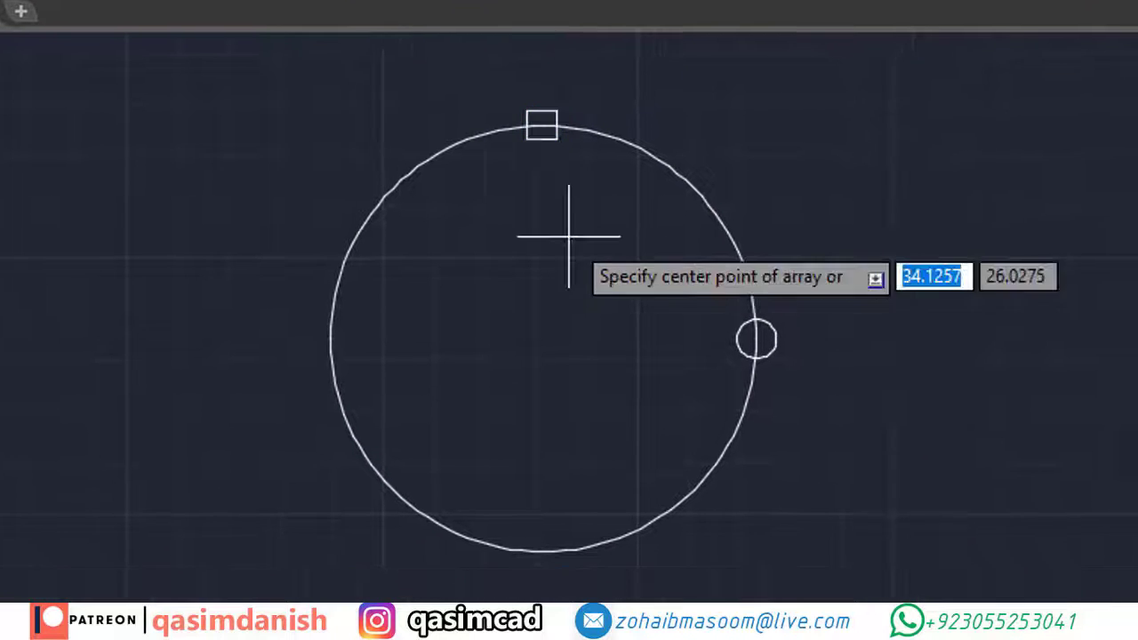
{"action": "left_click", "coordinate": [543, 338]}
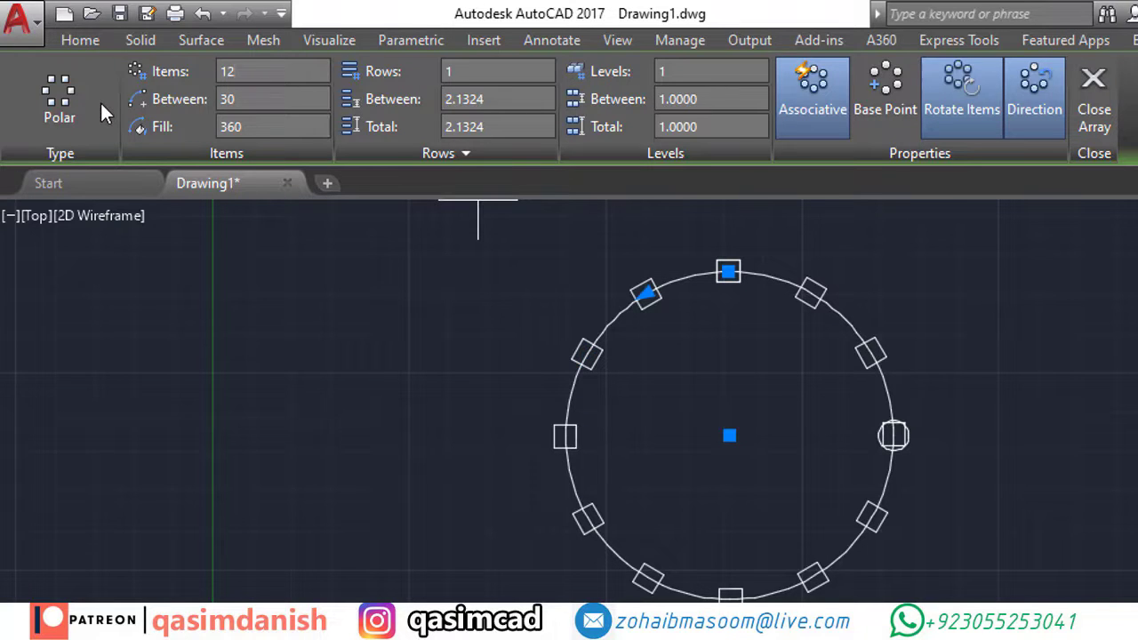
Change the polar square array's item count to 18, spaced 20° apart.
{"action": "left_click", "coordinate": [287, 72]}
{"action": "key", "text": "Return"}
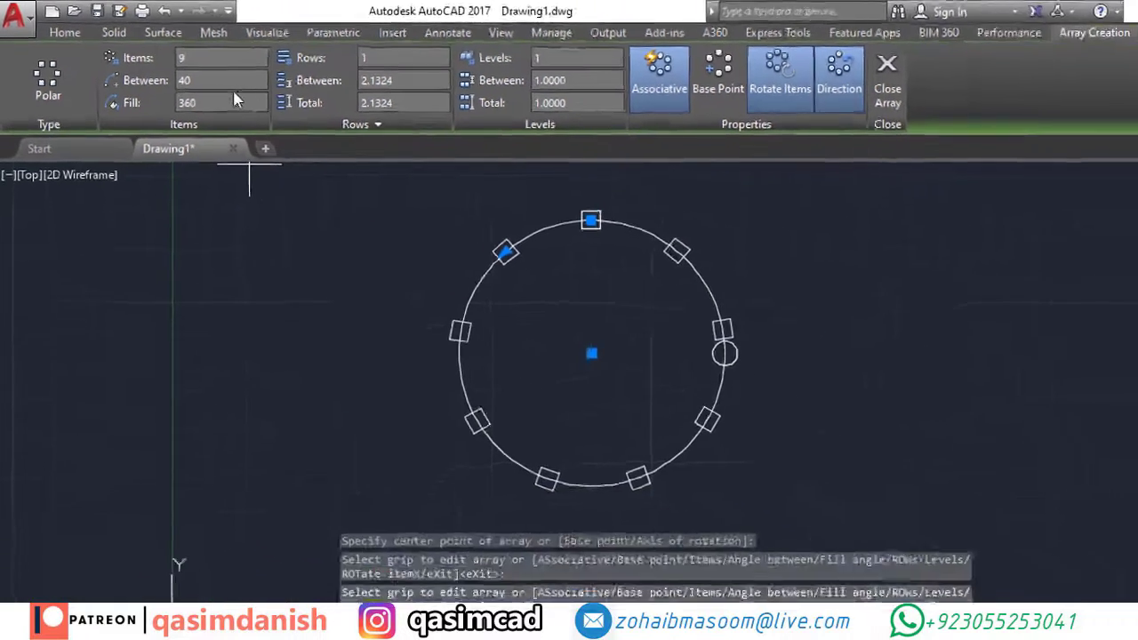
{"action": "left_click", "coordinate": [225, 57]}
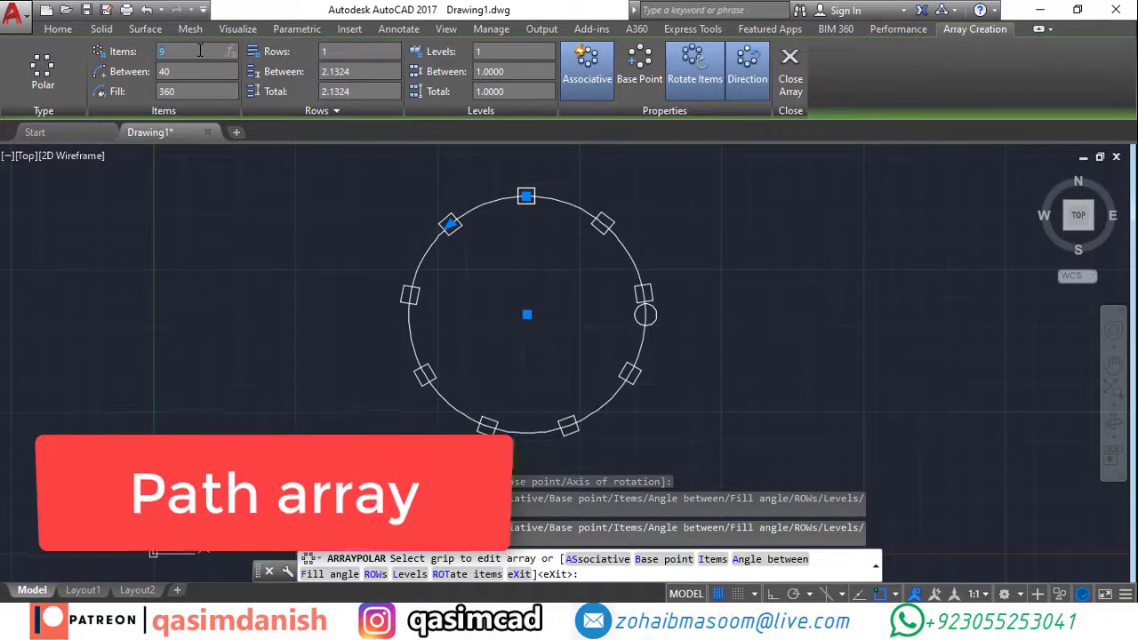
{"action": "type", "text": "18"}
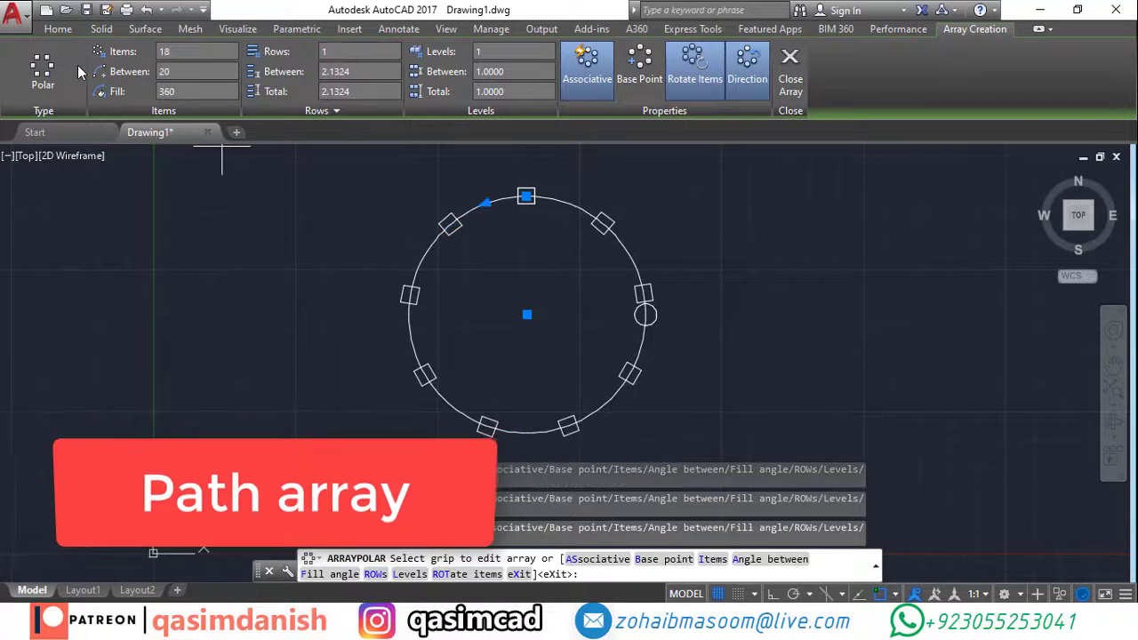
{"action": "key", "text": "Return"}
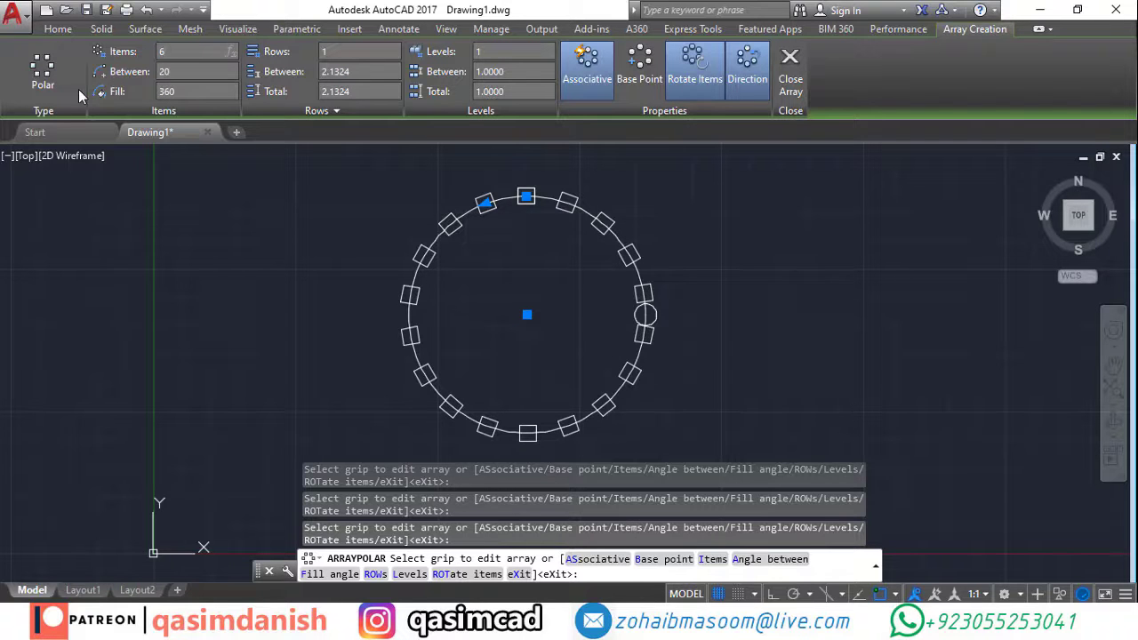
Finish the six-square array and polar-array the small circle around the big circle's centre.
{"action": "key", "text": "Return"}
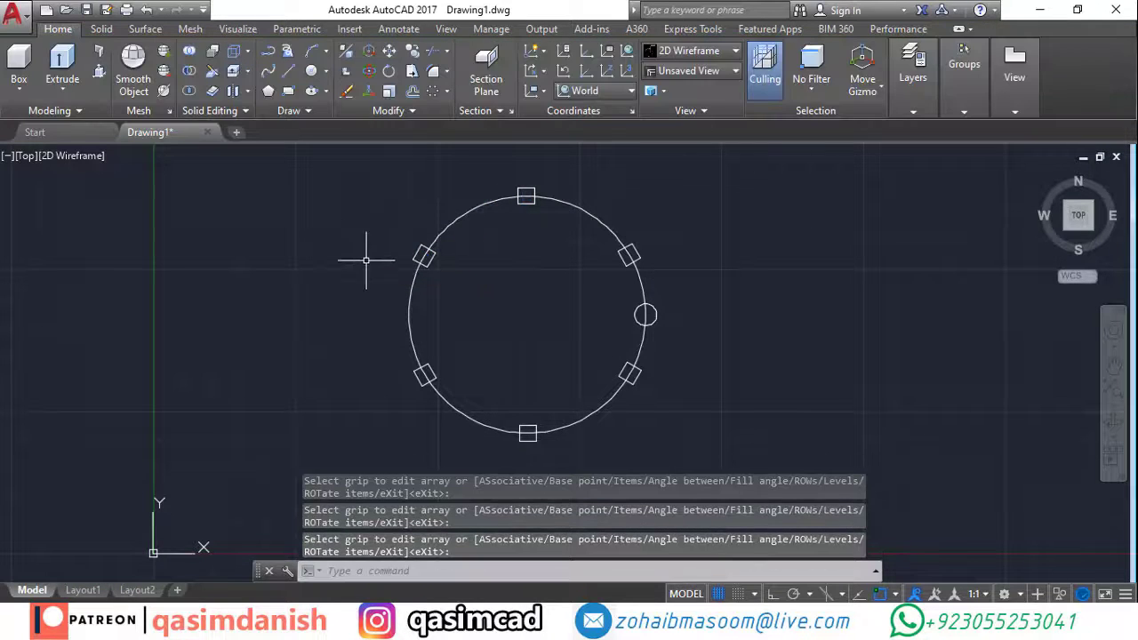
{"action": "left_click", "coordinate": [434, 91]}
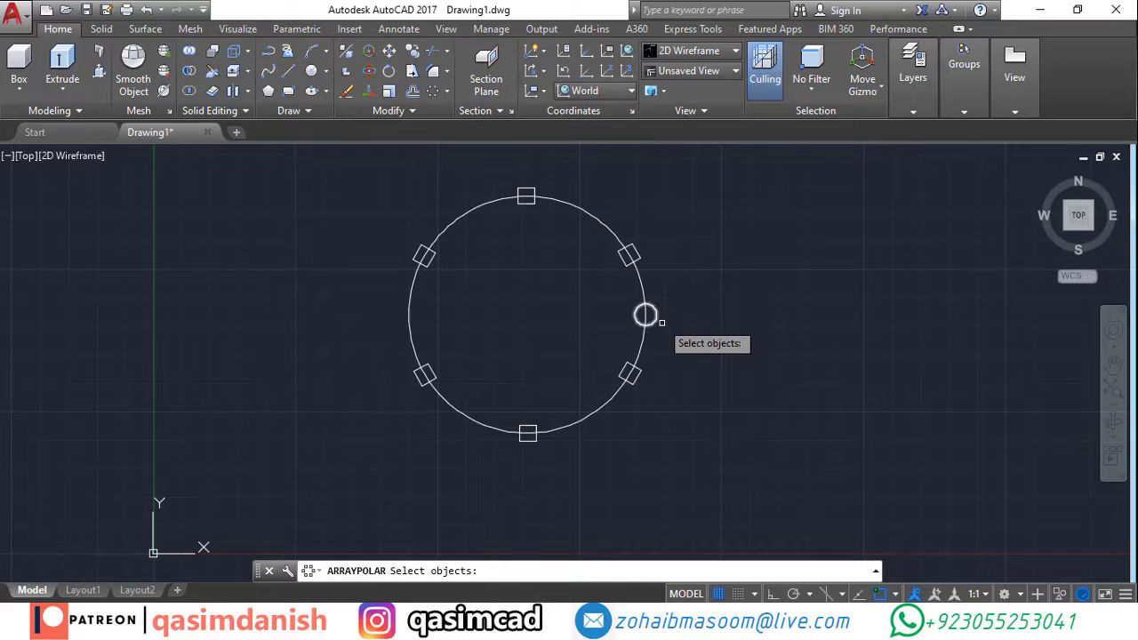
{"action": "left_click", "coordinate": [646, 314]}
{"action": "key", "text": "Return"}
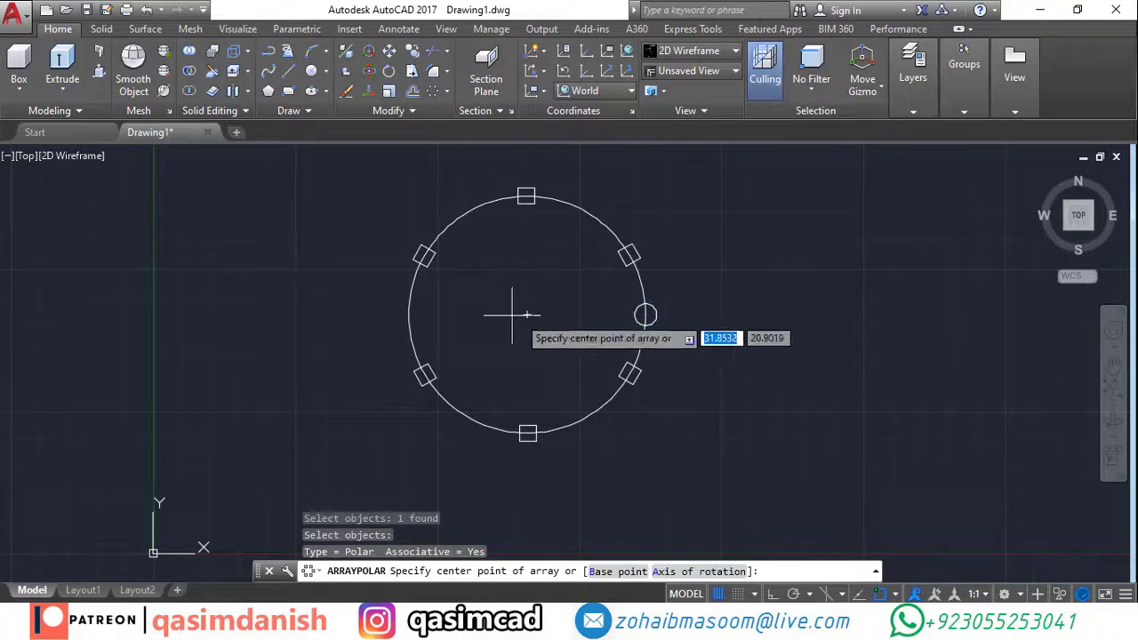
{"action": "left_click", "coordinate": [527, 313]}
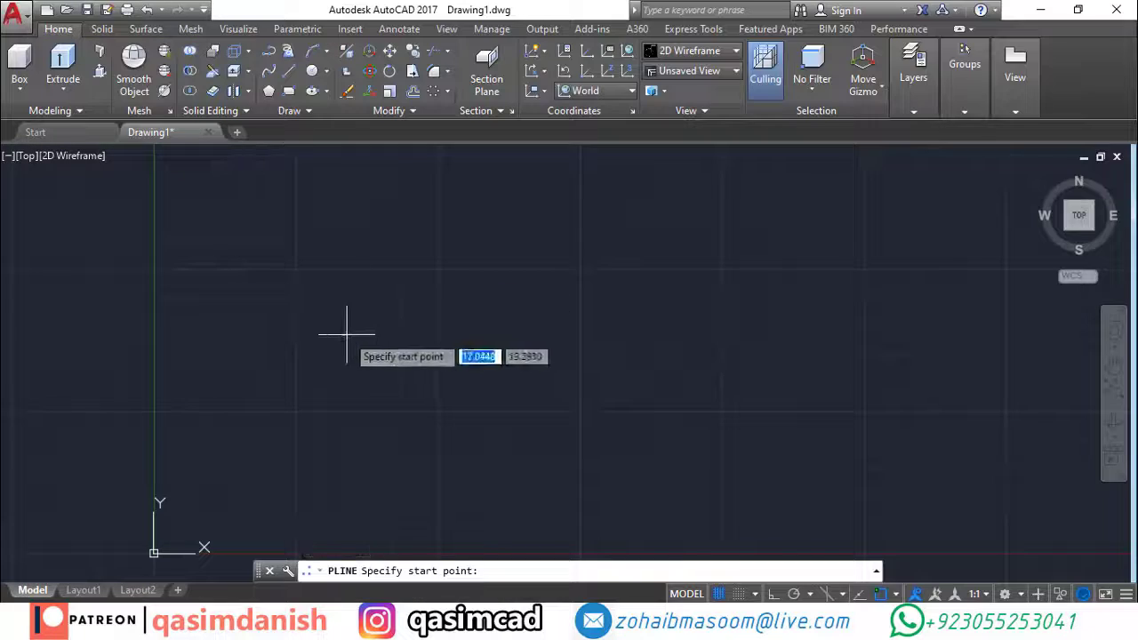
Draw a polyline with a straight segment followed by two arcs.
{"action": "left_click", "coordinate": [347, 333]}
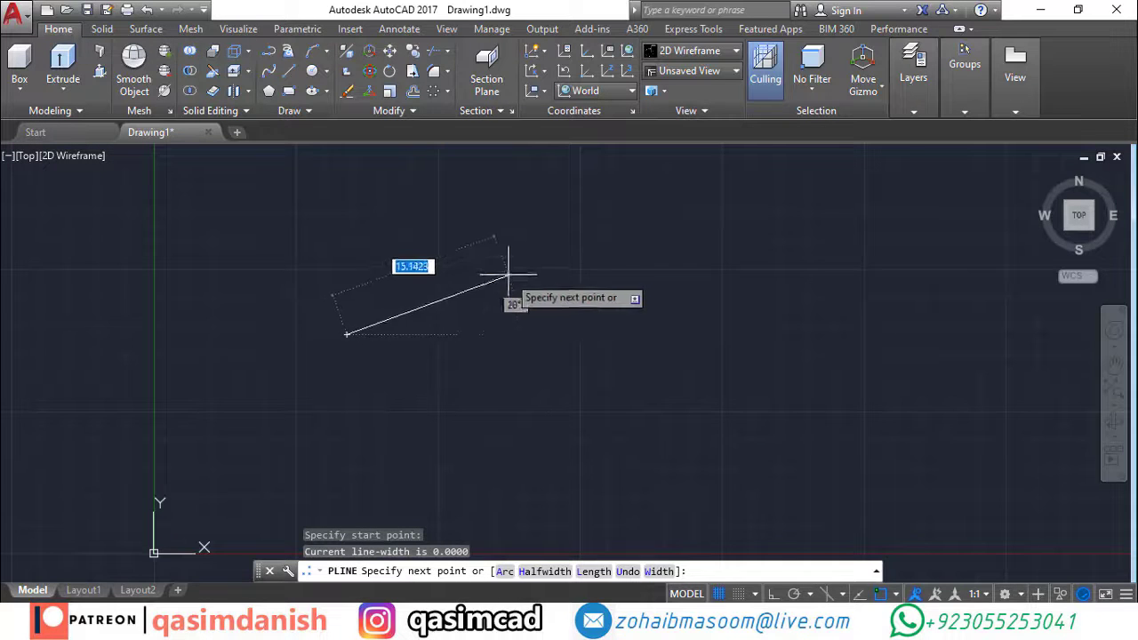
{"action": "type", "text": "a"}
{"action": "key", "text": "Return"}
{"action": "left_click", "coordinate": [457, 257]}
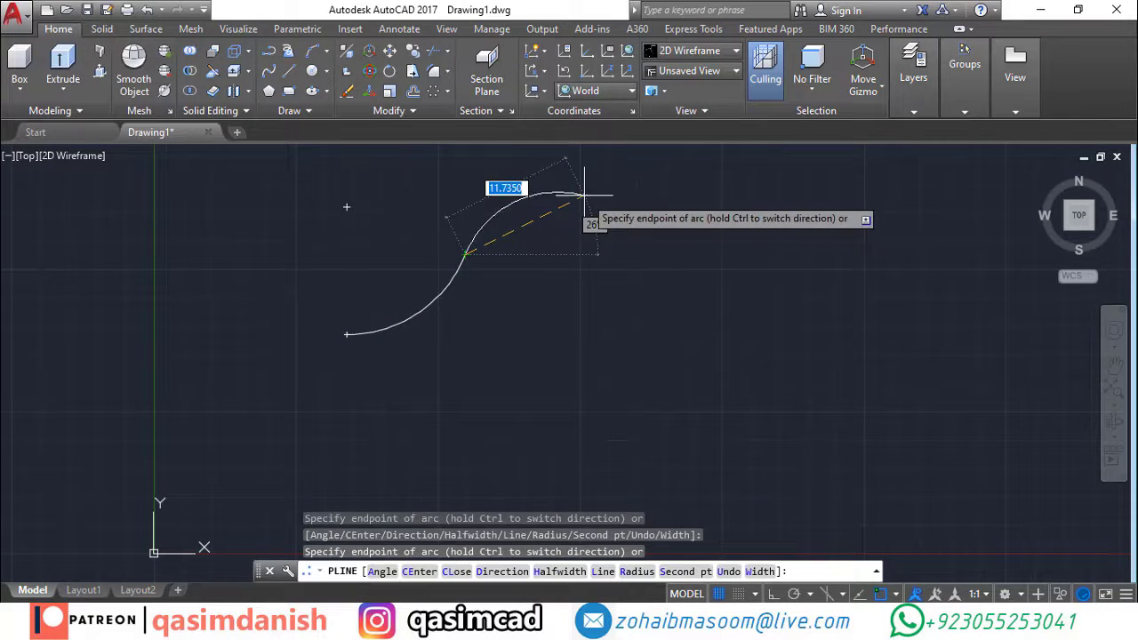
{"action": "left_click", "coordinate": [668, 353]}
{"action": "key", "text": "Escape"}
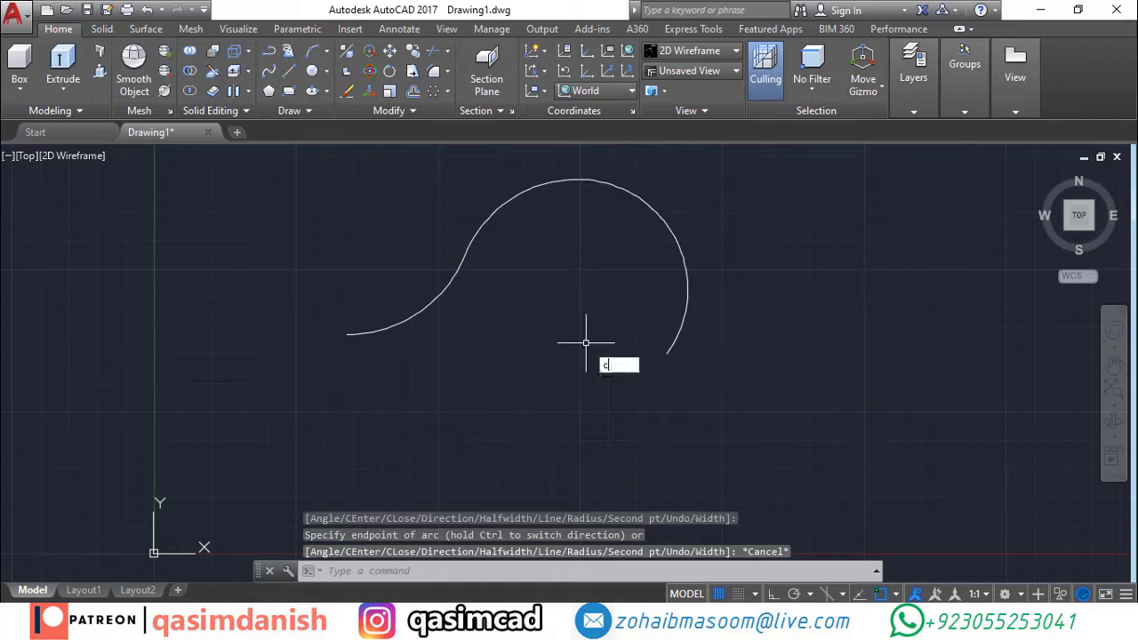
Copy the curved polyline to a spot below and left of the original.
{"action": "type", "text": "co"}
{"action": "key", "text": "Return"}
{"action": "left_click", "coordinate": [432, 299]}
{"action": "key", "text": "Return"}
{"action": "left_click", "coordinate": [872, 256]}
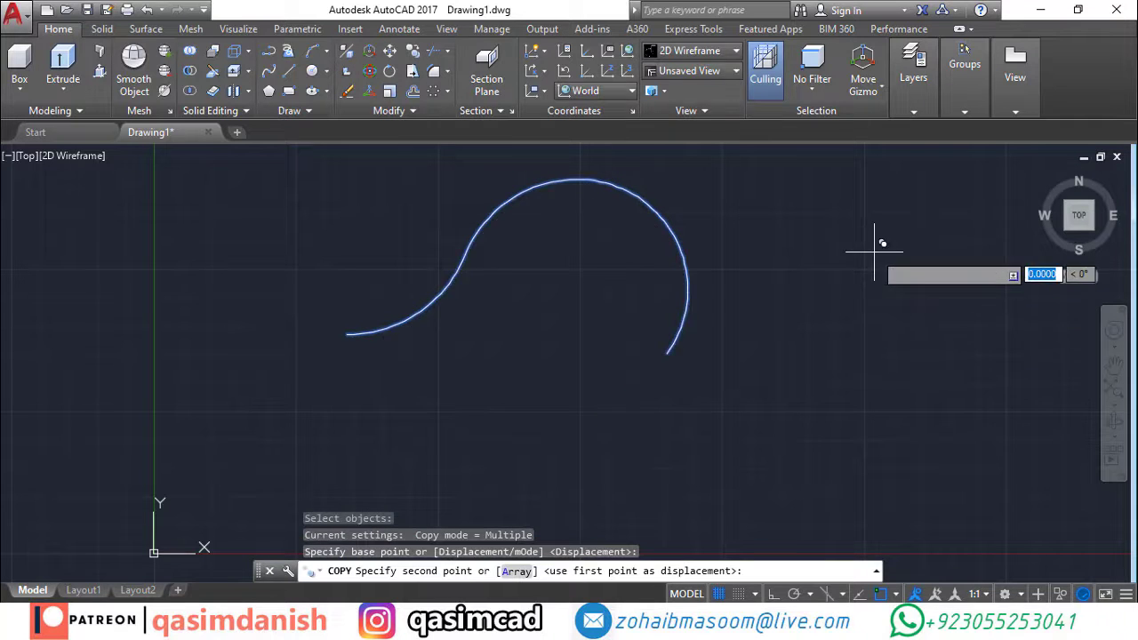
{"action": "left_click", "coordinate": [805, 409]}
{"action": "key", "text": "Escape"}
{"action": "scroll", "coordinate": [699, 343], "scroll_direction": "down", "scroll_amount": 2}
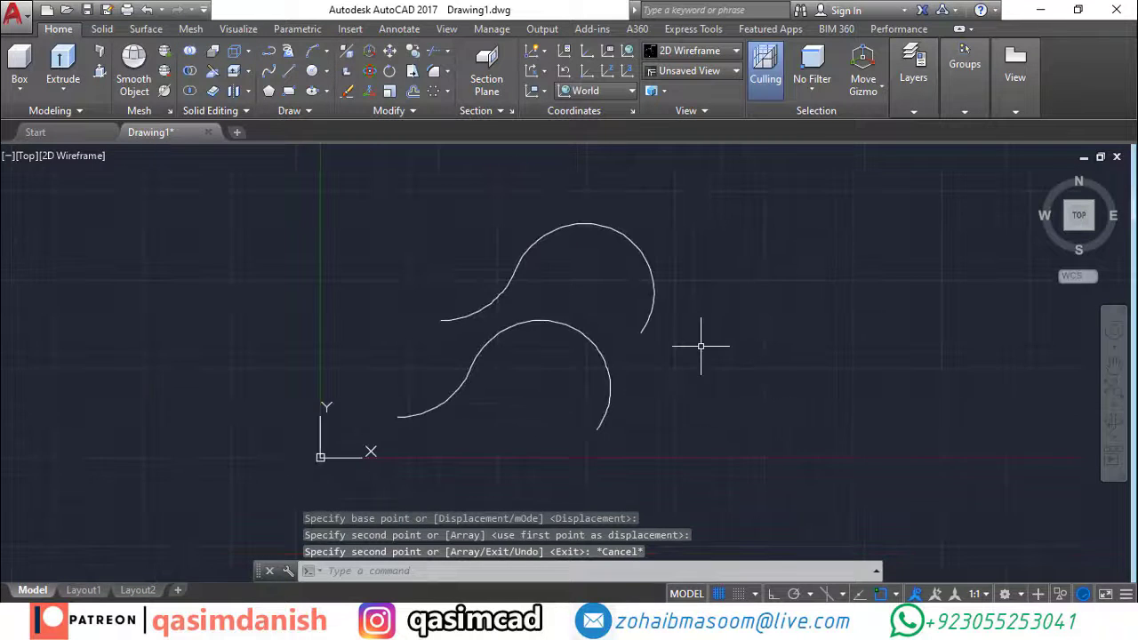
{"action": "type", "text": "c"}
{"action": "key", "text": "Return"}
Draw a small circle at the start of the lower curve.
{"action": "left_click", "coordinate": [397, 417]}
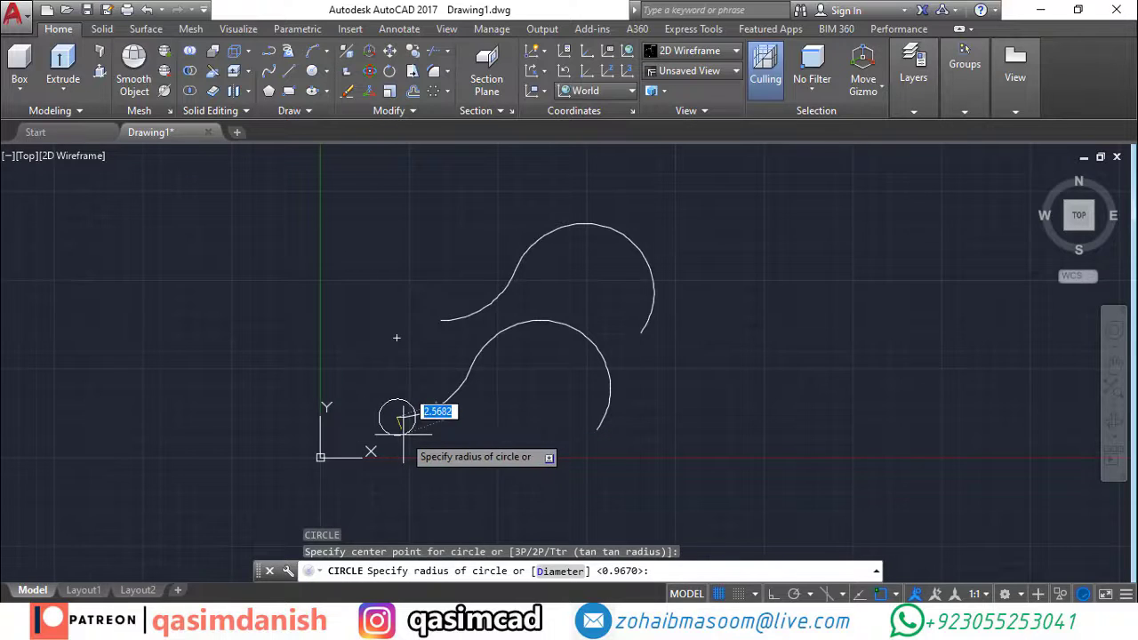
{"action": "scroll", "coordinate": [397, 433], "scroll_direction": "up", "scroll_amount": 3}
{"action": "left_click", "coordinate": [396, 425]}
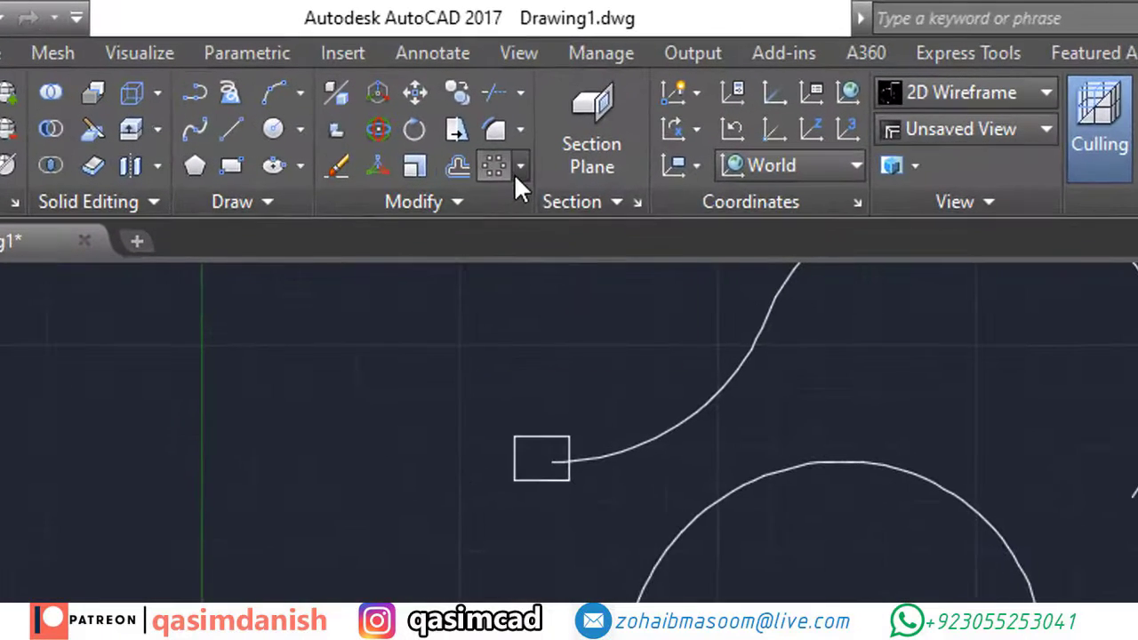
Start a path array with the small circle selected.
{"action": "left_click", "coordinate": [518, 170]}
{"action": "left_click", "coordinate": [542, 272]}
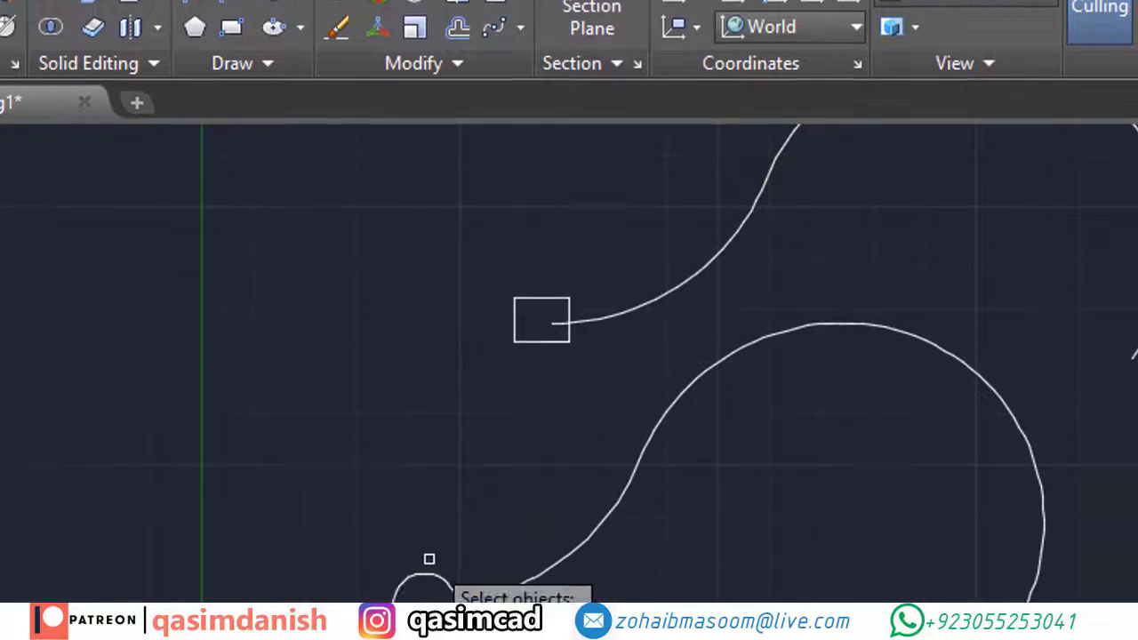
{"action": "left_click", "coordinate": [430, 573]}
{"action": "key", "text": "Return"}
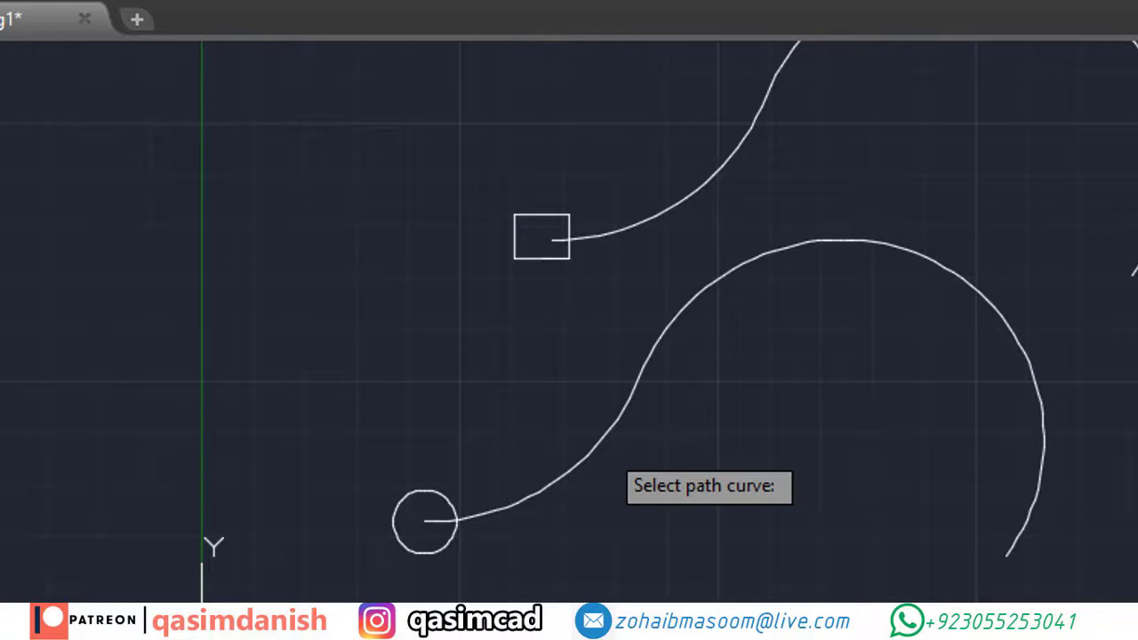
Array the circles along the lower curve as 9 items spaced 5 units apart.
{"action": "left_click", "coordinate": [594, 446]}
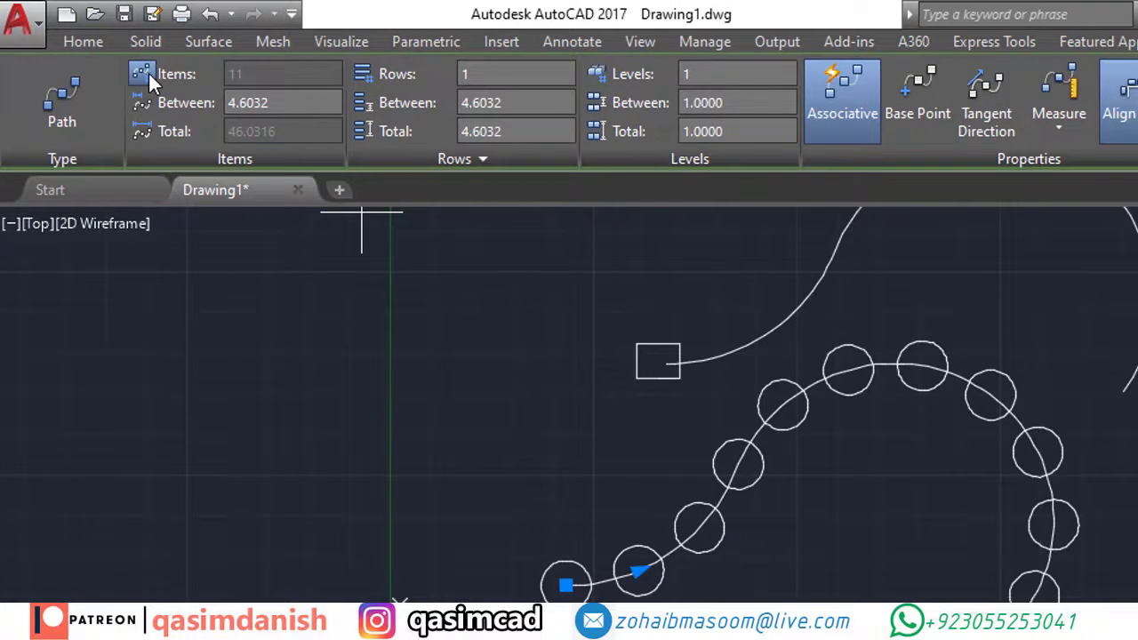
{"action": "left_click", "coordinate": [142, 76]}
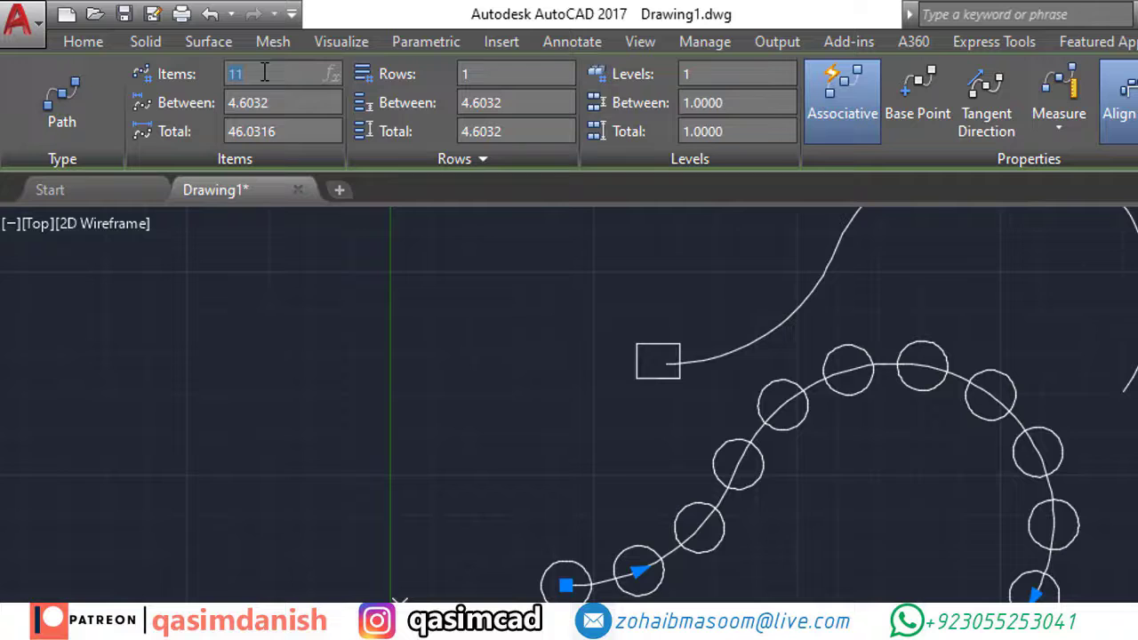
{"action": "key", "text": "Return"}
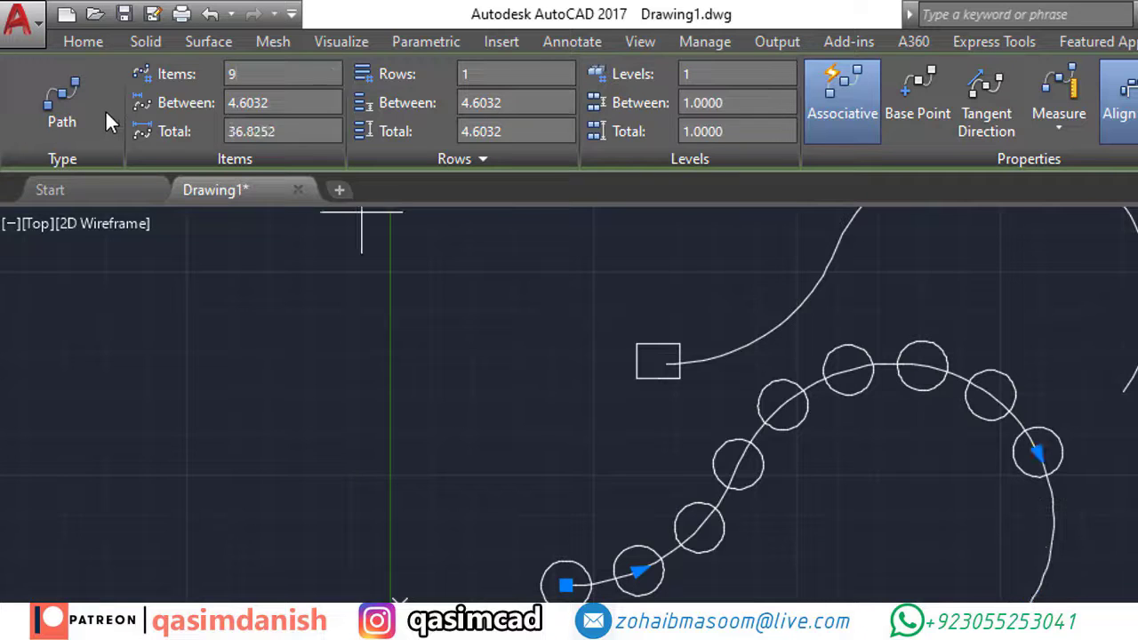
{"action": "left_click", "coordinate": [300, 102]}
{"action": "type", "text": "5"}
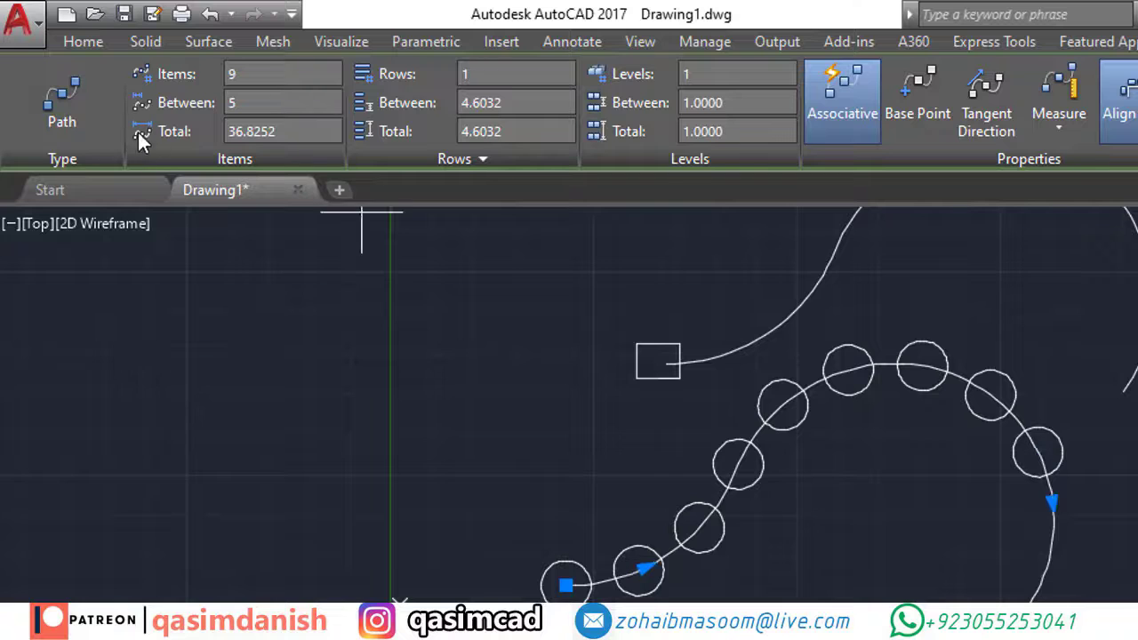
{"action": "key", "text": "Return"}
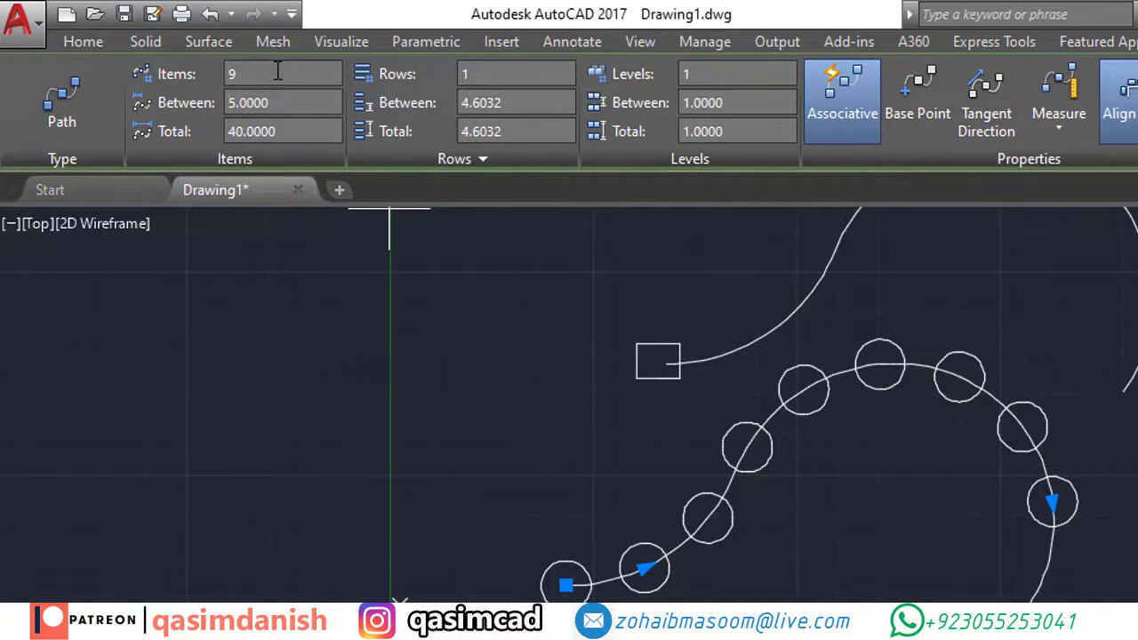